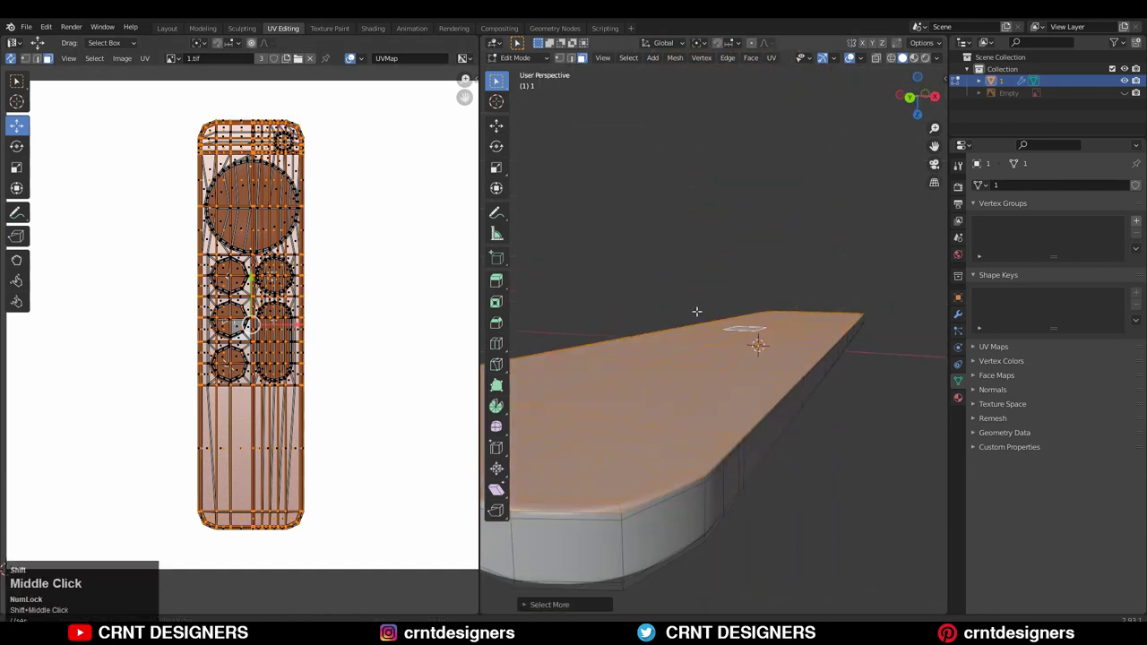
Move the back-face UV island to the right of the front-face layout and the side-strip island to its left.
left_click_drag(295, 327, 417, 325, "ctrl")
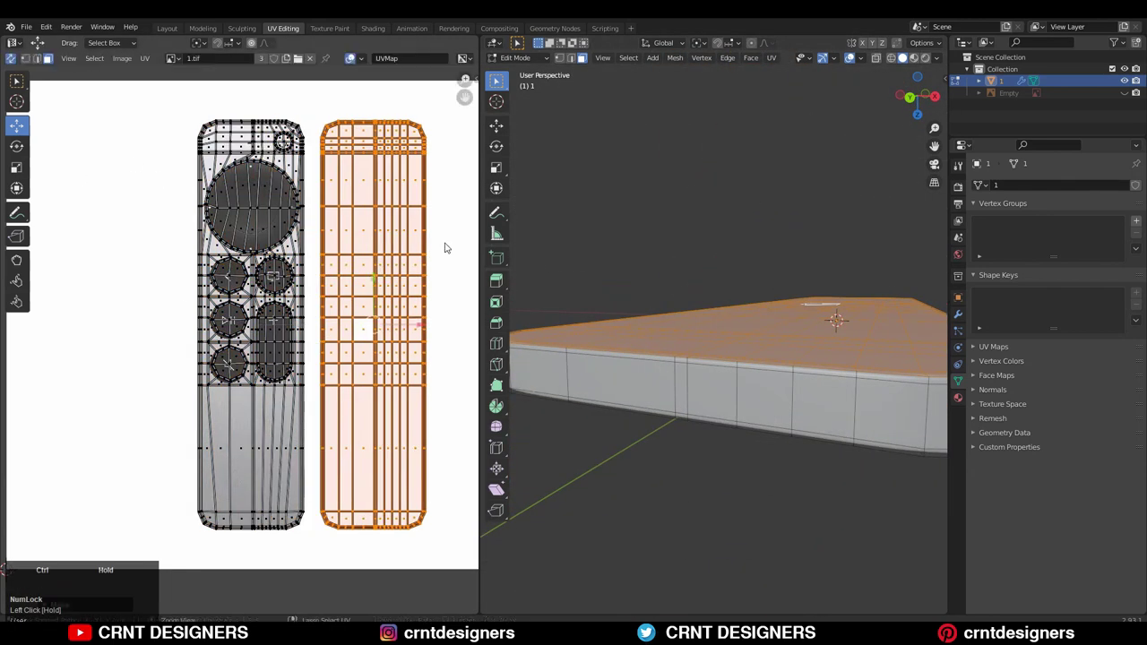
scroll(445, 248, "down", 3)
middle_click_drag(708, 323, 711, 142)
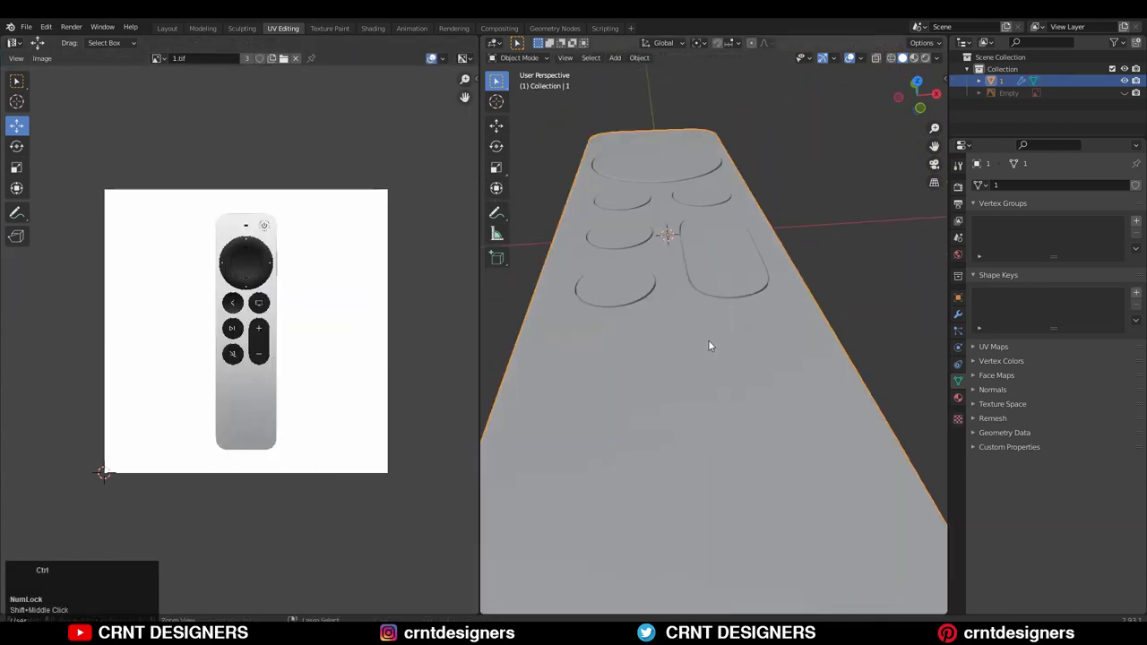
left_click(958, 313)
middle_click_drag(896, 287, 783, 269)
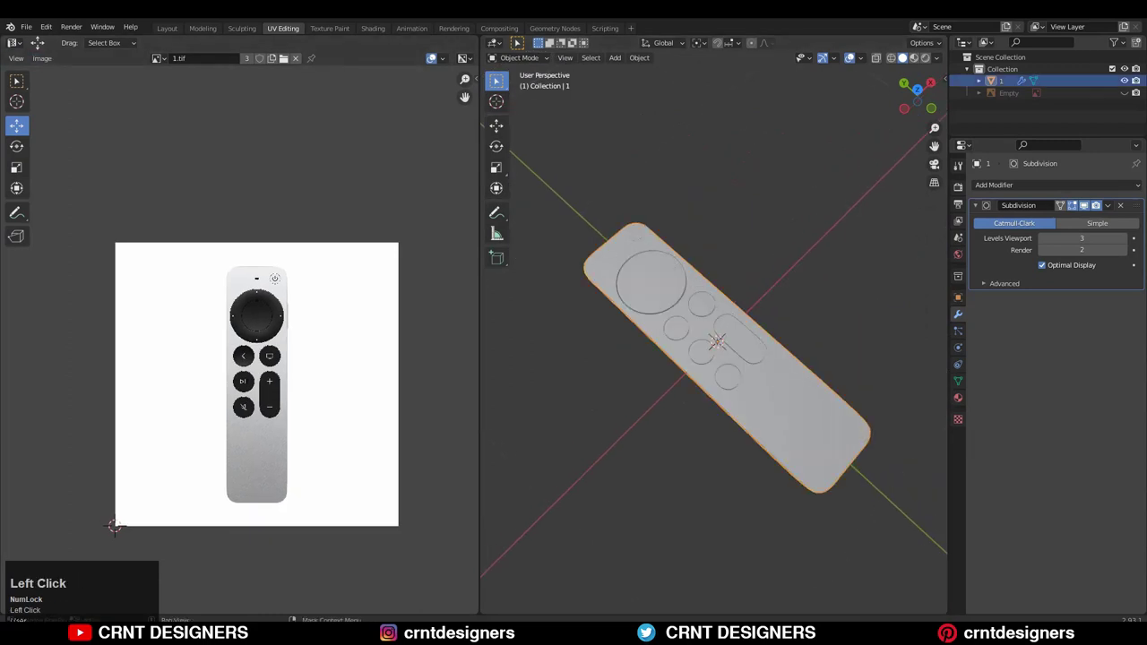
Switch to the Shading workspace and give the remote a new material named remote.
left_click(373, 28)
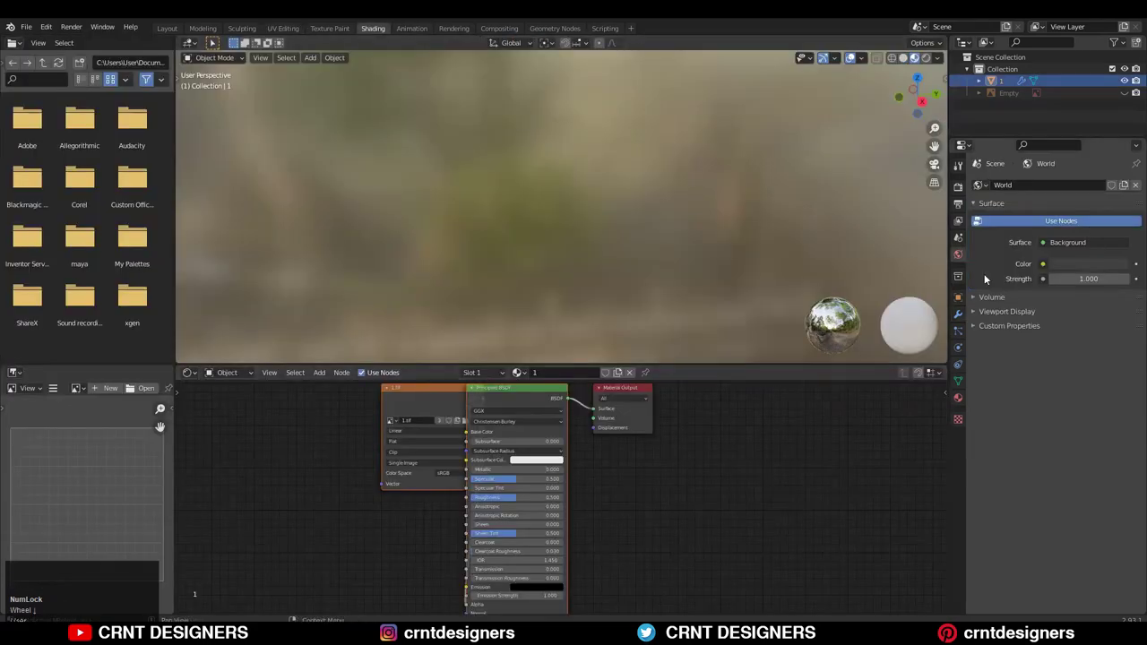
left_click(958, 398)
left_click(1136, 198)
left_click(1057, 238)
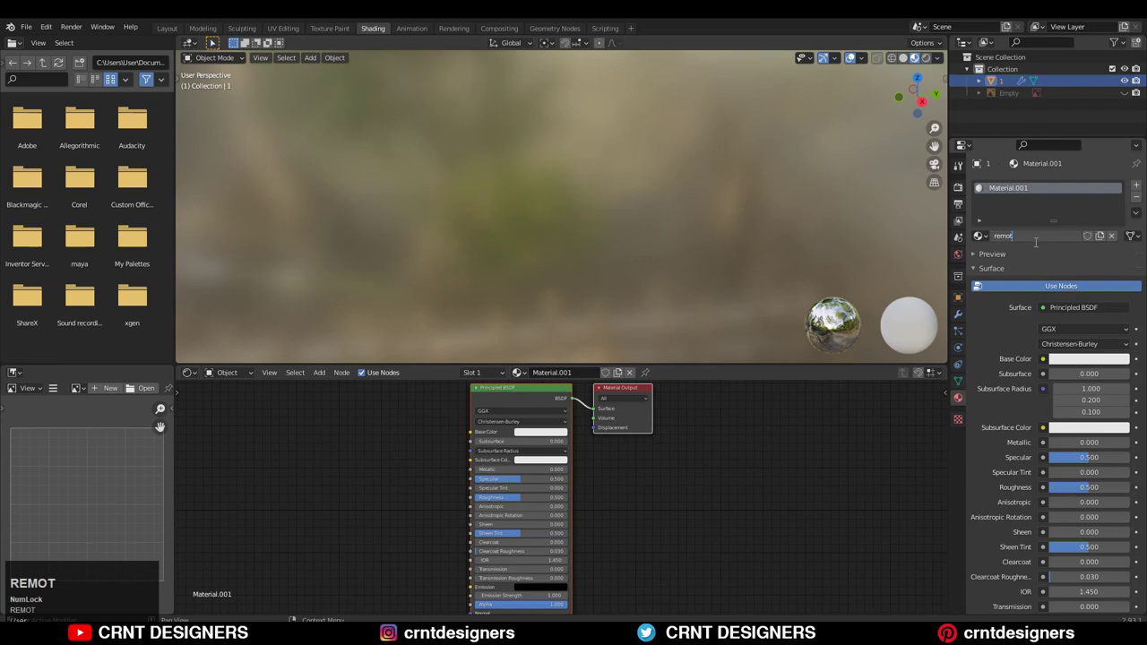
Place a 1.tif image texture node before the Principled BSDF and connect its Color output to Base Color.
left_click(434, 494)
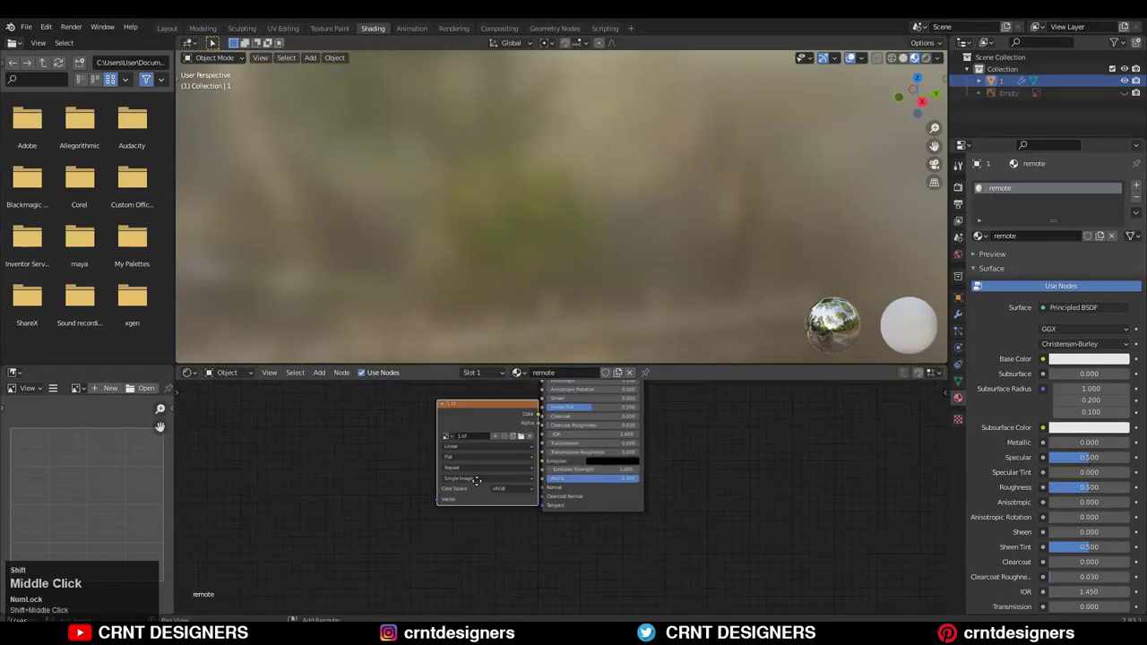
left_click_drag(486, 400, 398, 401)
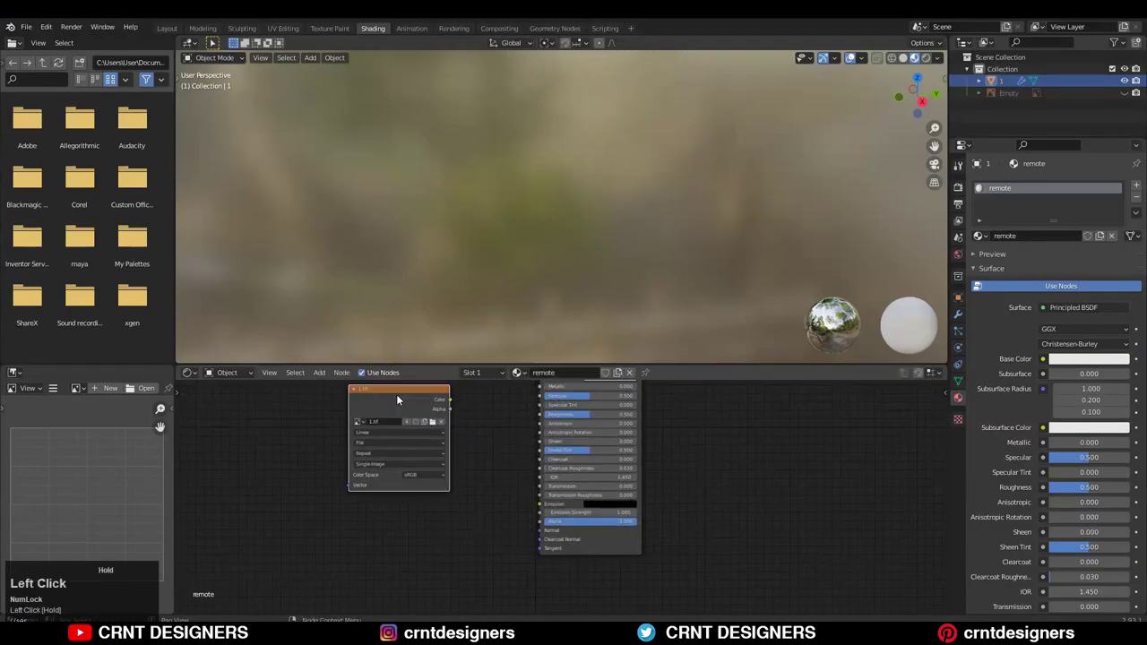
middle_click_drag(451, 403, 454, 554, "shift")
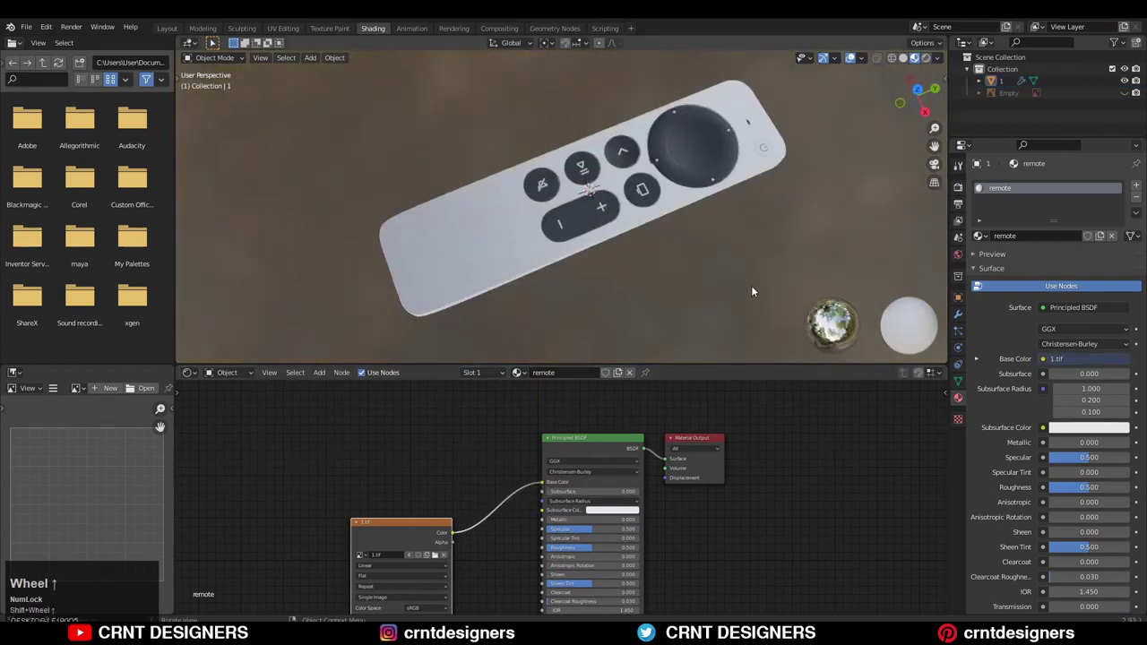
Examine how the picture lines up with the remote's modelled buttons in a straight top view.
middle_click_drag(679, 240, 824, 124, "shift")
left_click(924, 99)
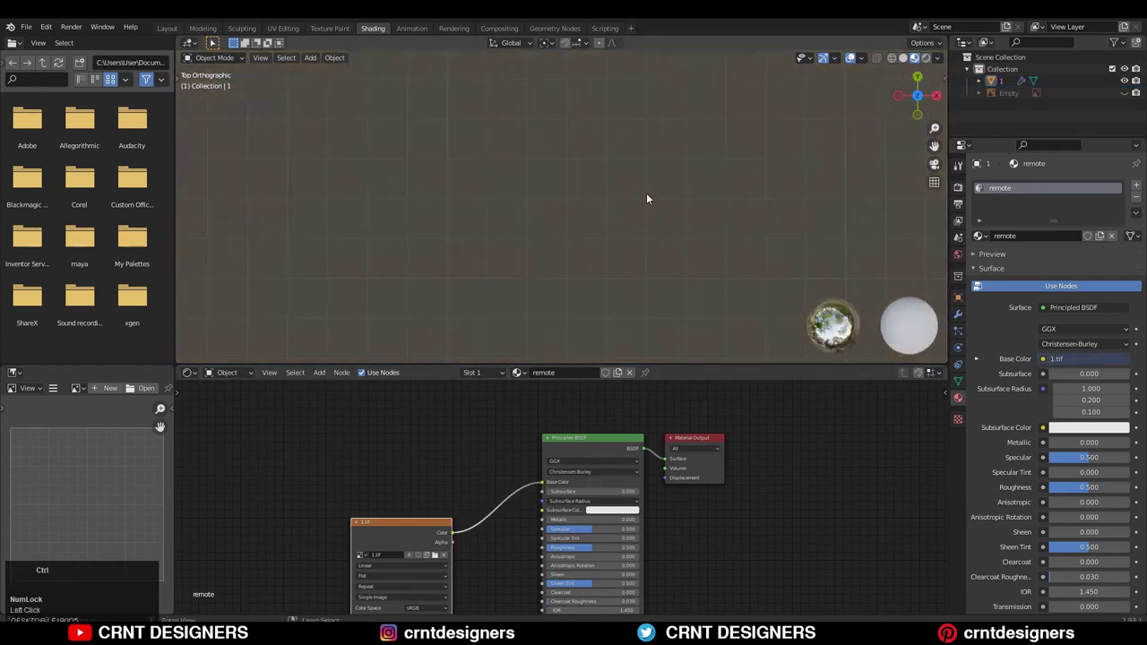
middle_click_drag(646, 193, 649, 145, "shift")
scroll(405, 158, "up", 3)
scroll(406, 159, "down", 3)
left_click_drag(453, 437, 462, 428)
middle_click_drag(462, 429, 544, 380, "shift")
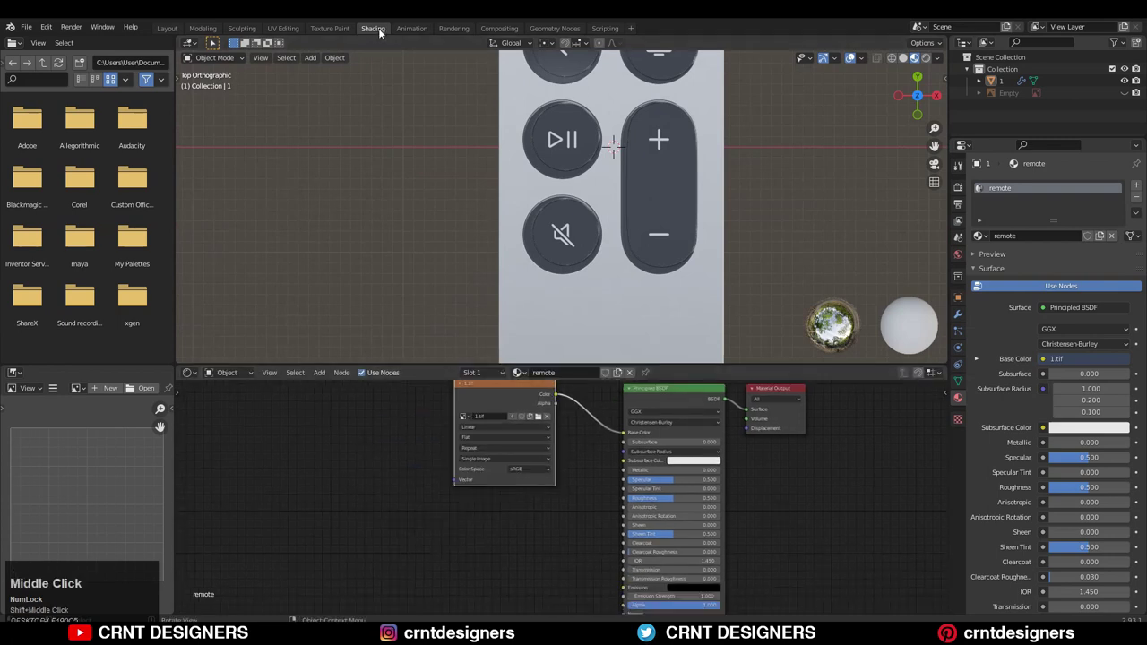
Return to the UV Editing workspace and select all faces so the full UV layout shows over 1.tif.
left_click(284, 29)
left_click(916, 92)
middle_click_drag(916, 92, 762, 161, "ctrl")
middle_click_drag(423, 350, 439, 295, "ctrl")
middle_click_drag(251, 359, 260, 386, "ctrl")
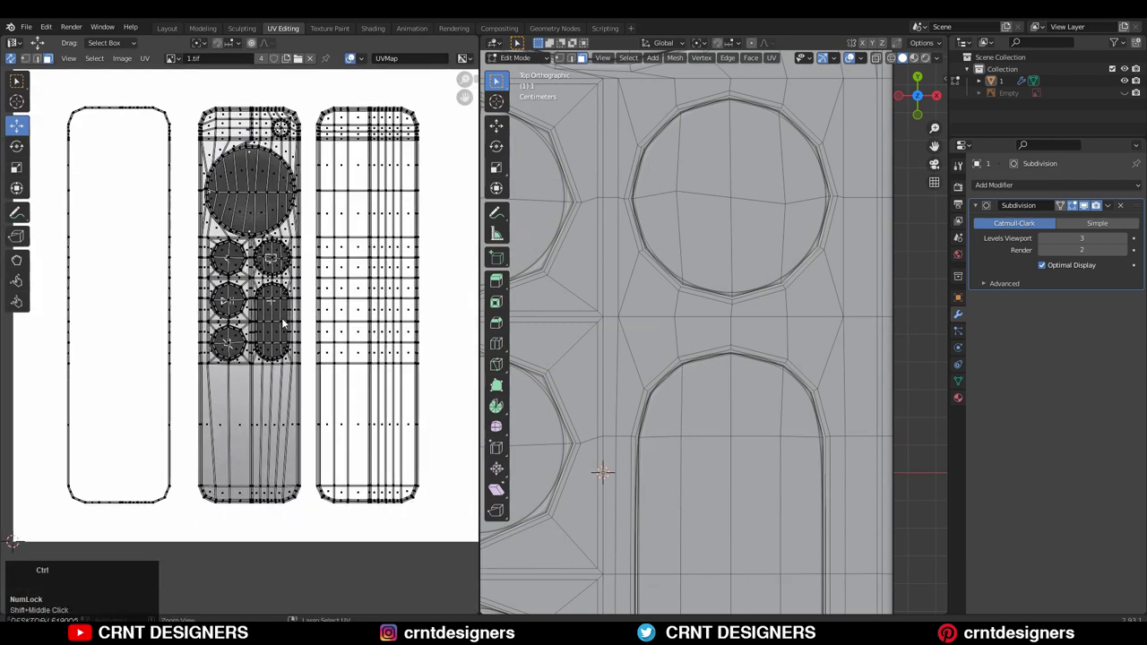
key("a")
left_click_drag(269, 314, 287, 324, "shift")
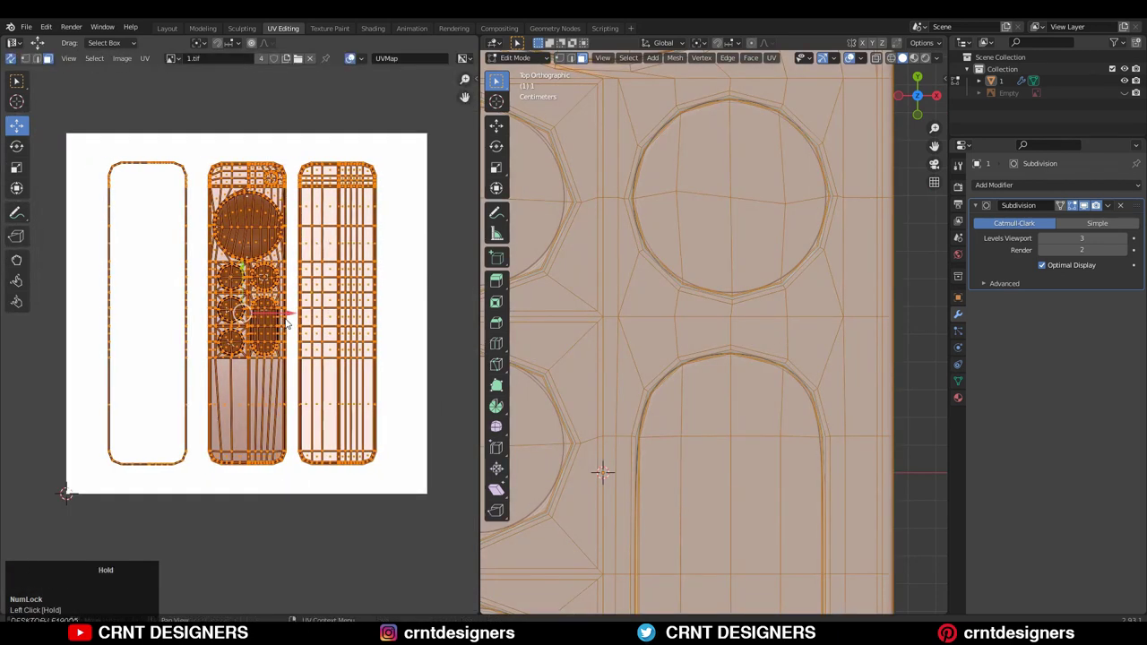
Move the front-face UV island to the left of the remote picture and the side outline island to the far right.
middle_click_drag(276, 217, 280, 197, "ctrl")
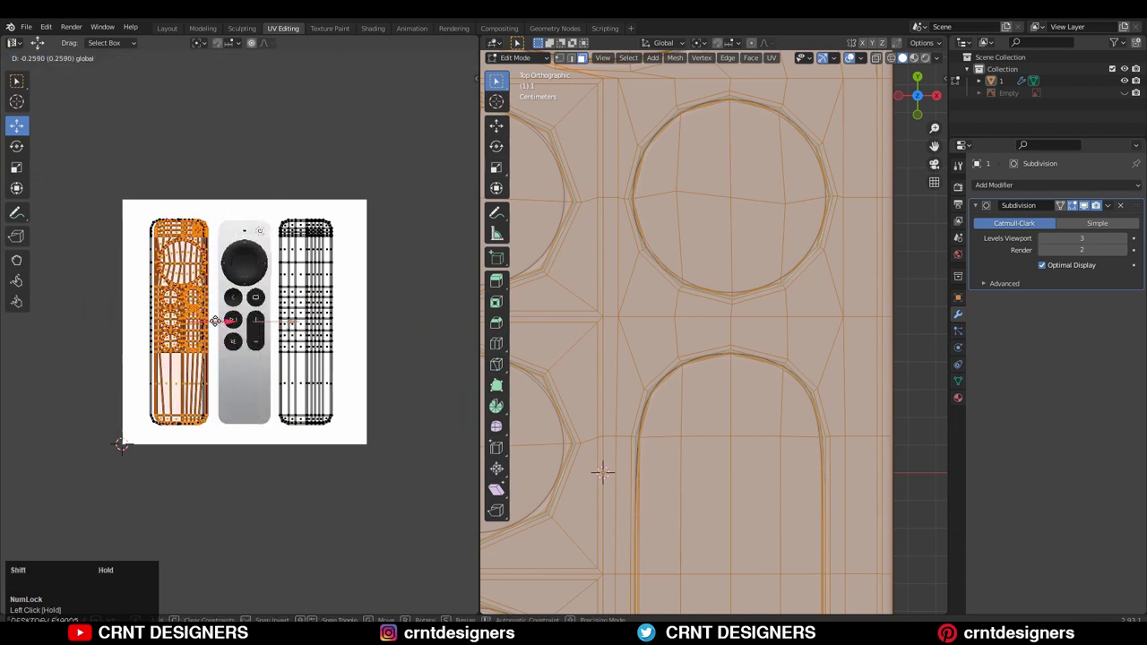
middle_click_drag(236, 346, 343, 349, "ctrl")
left_click_drag(343, 350, 193, 350)
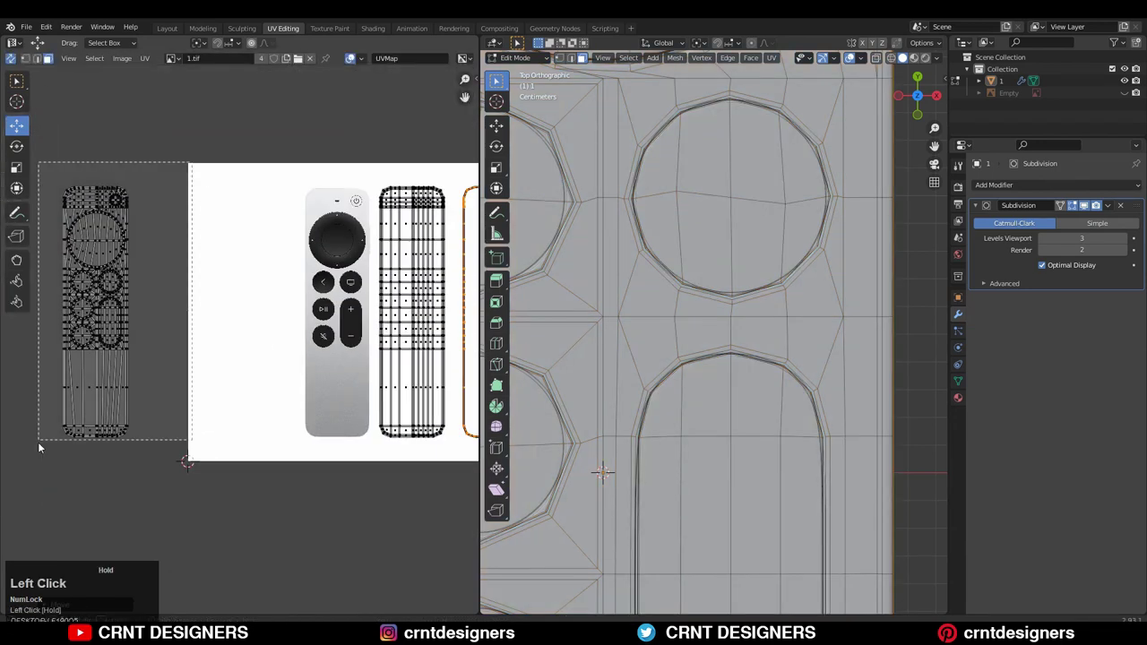
key("Tab")
middle_click_drag(643, 352, 813, 225, "ctrl")
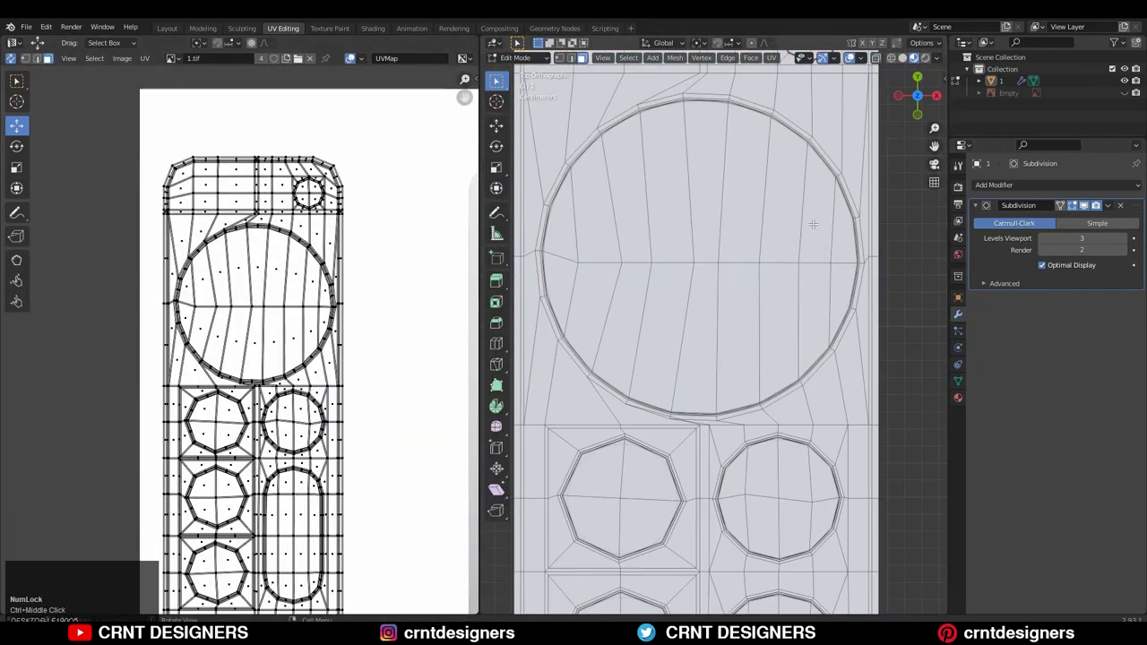
Select the large round touchpad's faces and align their UVs with the touchpad in the remote picture.
middle_click_drag(567, 303, 733, 422)
left_click(918, 86)
middle_click_drag(750, 376, 753, 340, "ctrl")
left_click(769, 179)
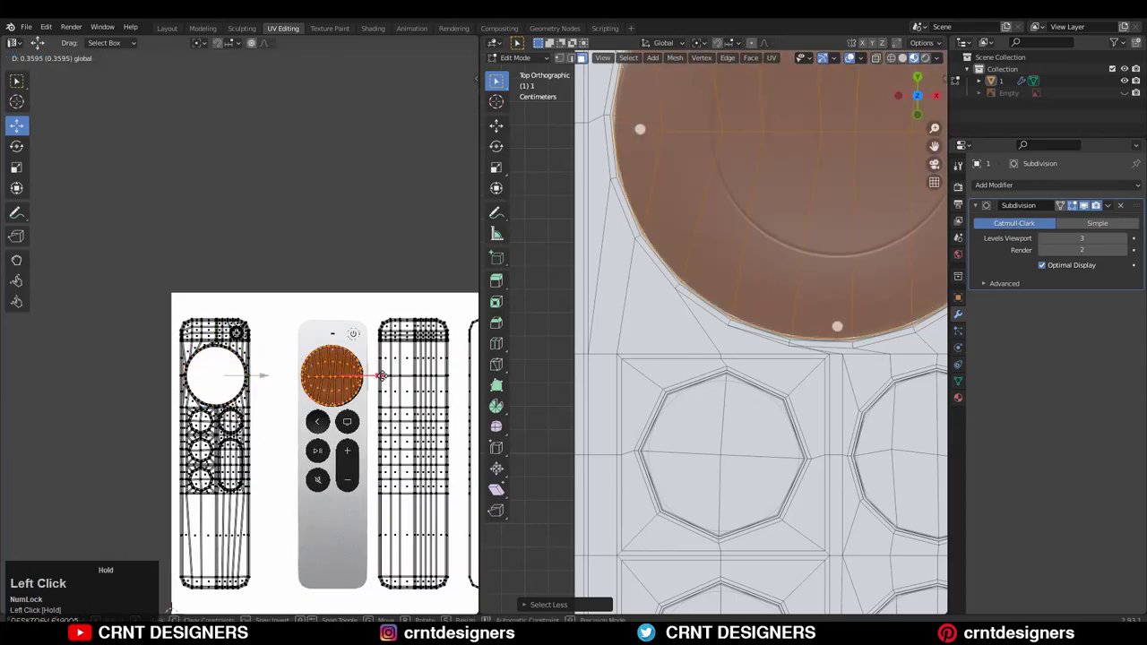
middle_click_drag(768, 179, 749, 366)
scroll(749, 366, "up", 3)
scroll(358, 376, "up", 3)
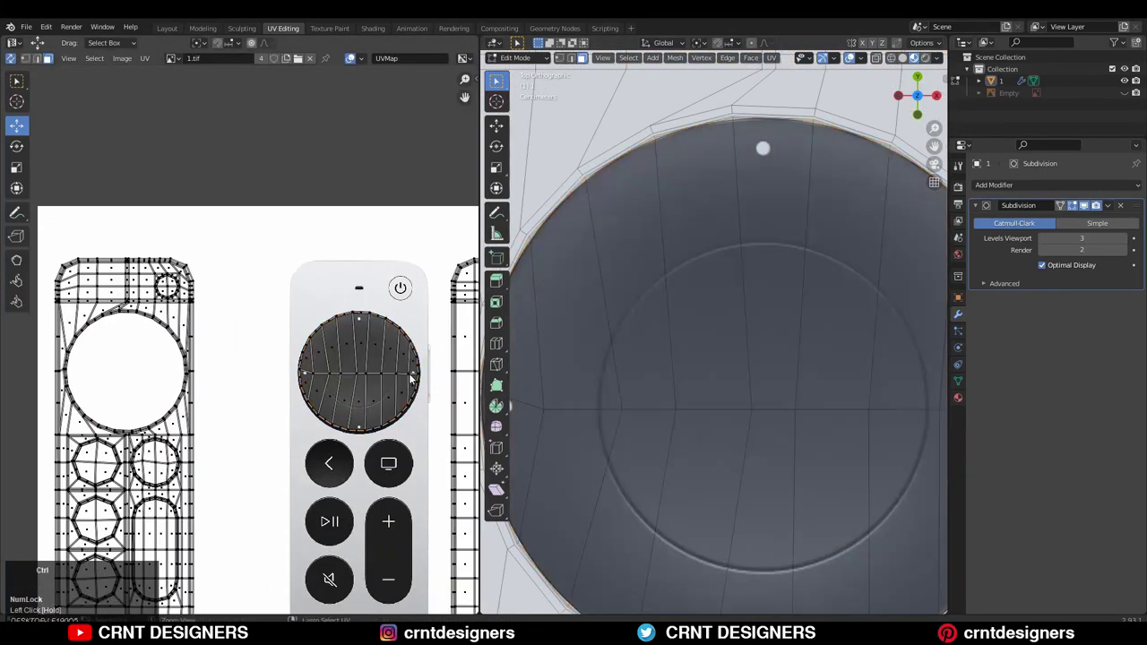
left_click(360, 322)
key("Tab")
middle_click_drag(775, 250, 451, 362)
scroll(779, 246, "down", 5)
Select the faces of the back, play/pause and mute buttons and move their UVs onto those buttons in the picture.
key("Tab")
middle_click_drag(635, 401, 717, 340)
scroll(833, 251, "up", 3)
left_click(833, 251)
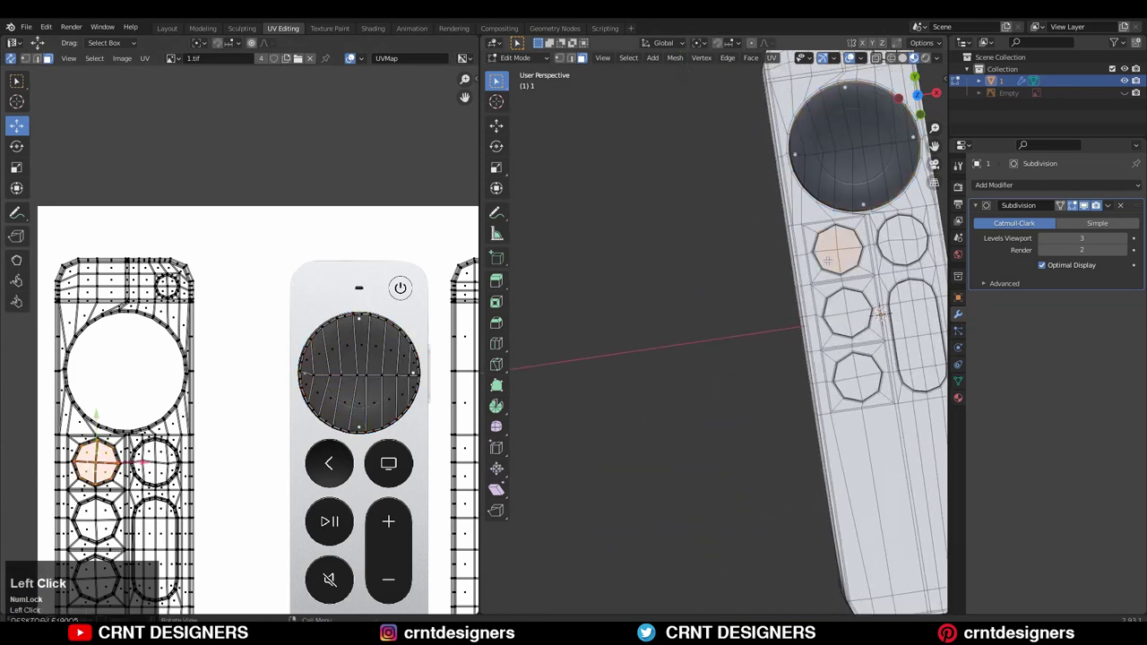
middle_click_drag(832, 251, 755, 334)
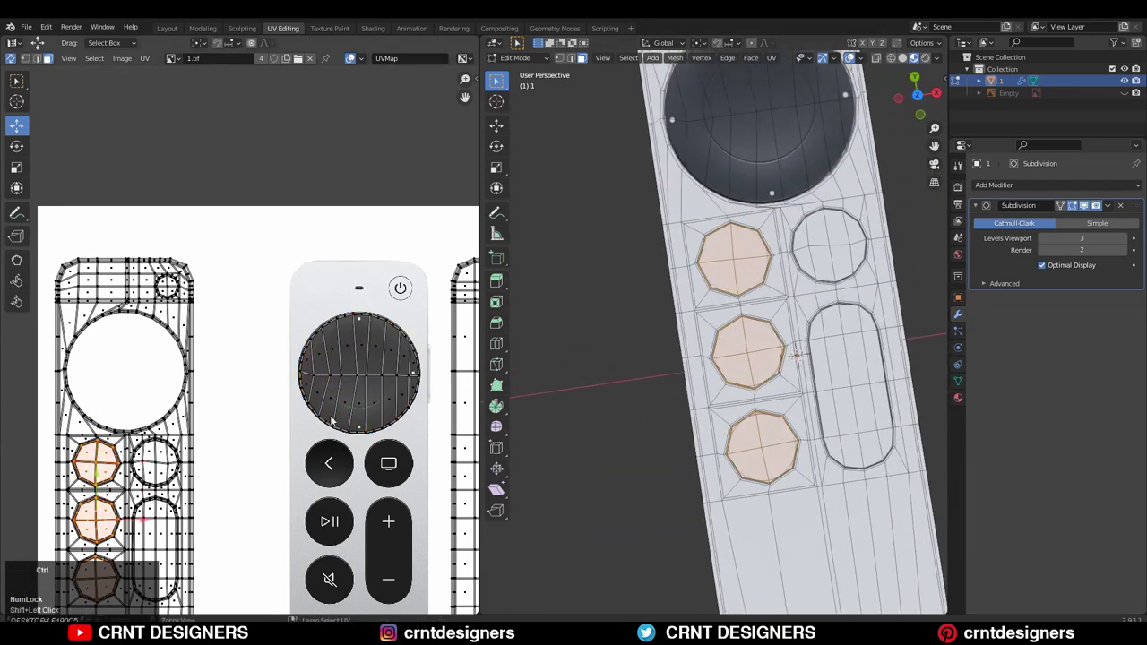
left_click(370, 534)
middle_click_drag(370, 534, 331, 343)
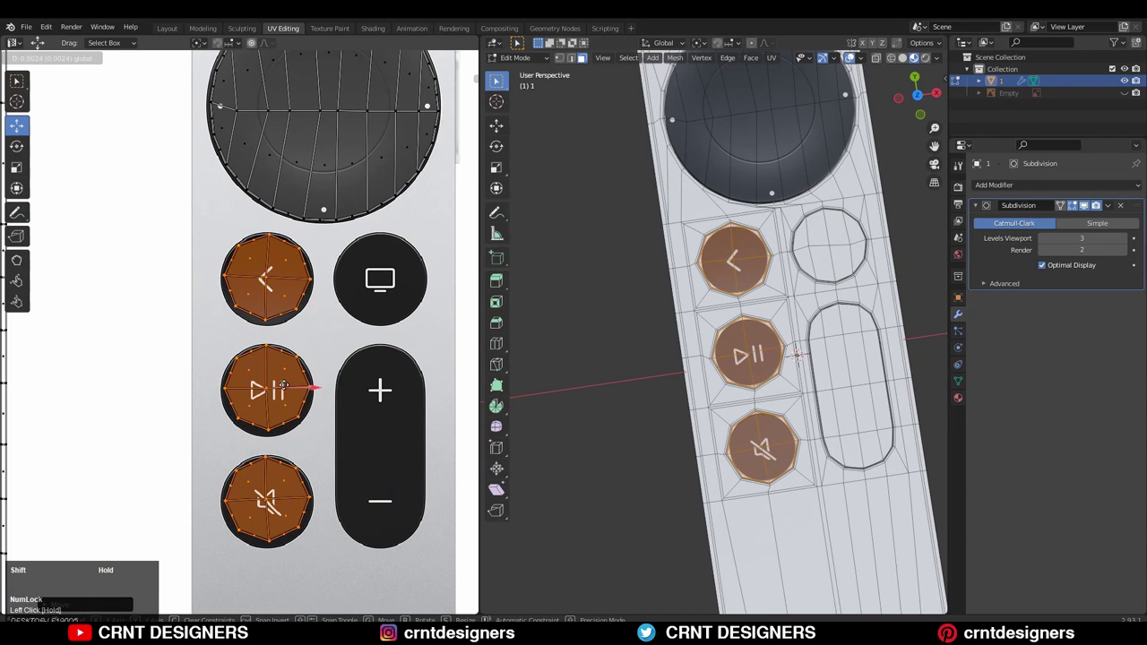
Nudge the back, play/pause and mute UV islands individually until each is centred on its pictured button.
middle_click_drag(311, 487, 320, 307, "ctrl")
left_click(287, 332)
scroll(261, 296, "up", 2)
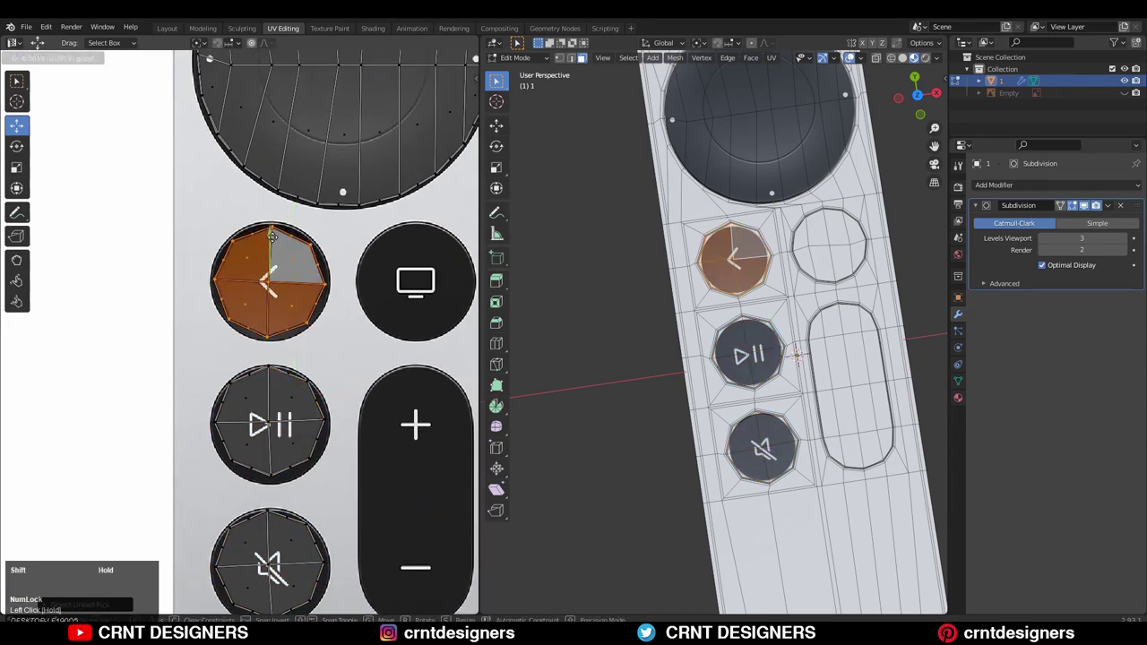
left_click(313, 281)
scroll(287, 363, "down", 2, "shift")
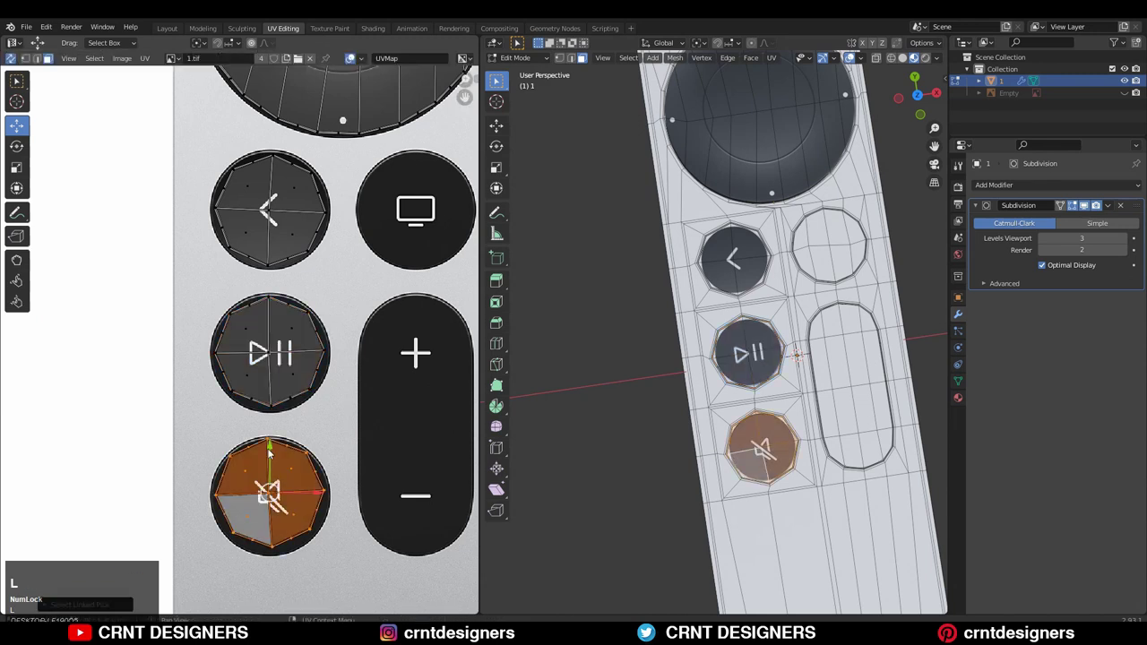
middle_click_drag(269, 453, 296, 376)
Select the faces of the long volume button in the top view, with the Subdivision modifier hidden in the viewport.
middle_click_drag(807, 377, 807, 314)
scroll(334, 255, "up", 3)
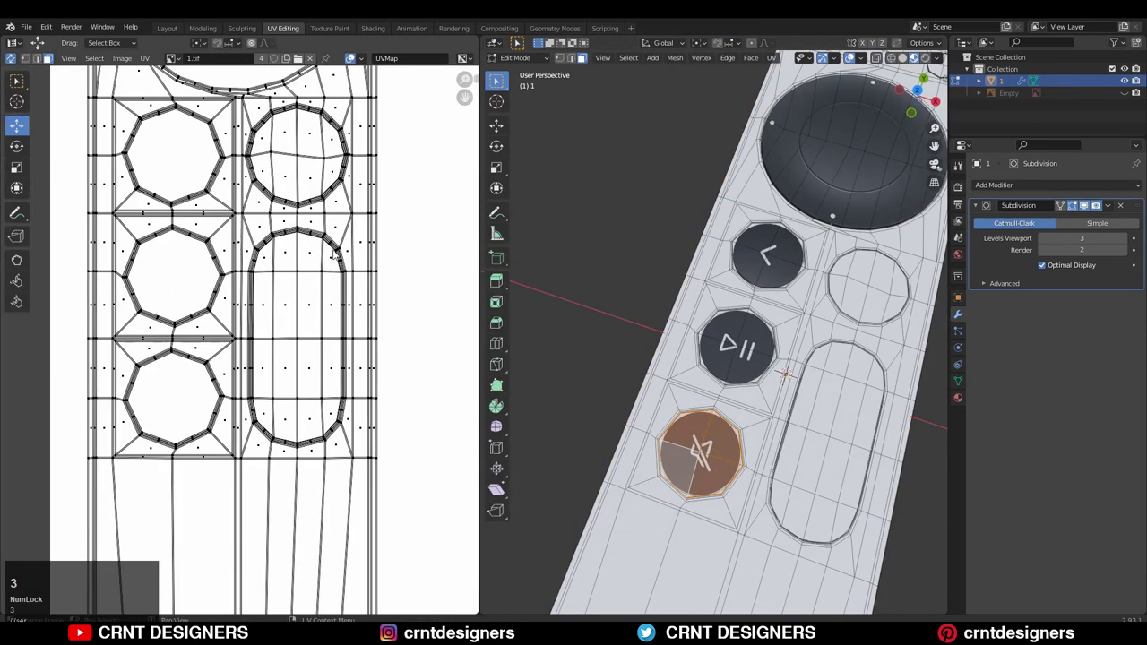
middle_click_drag(259, 373, 297, 315, "ctrl")
left_click(244, 368)
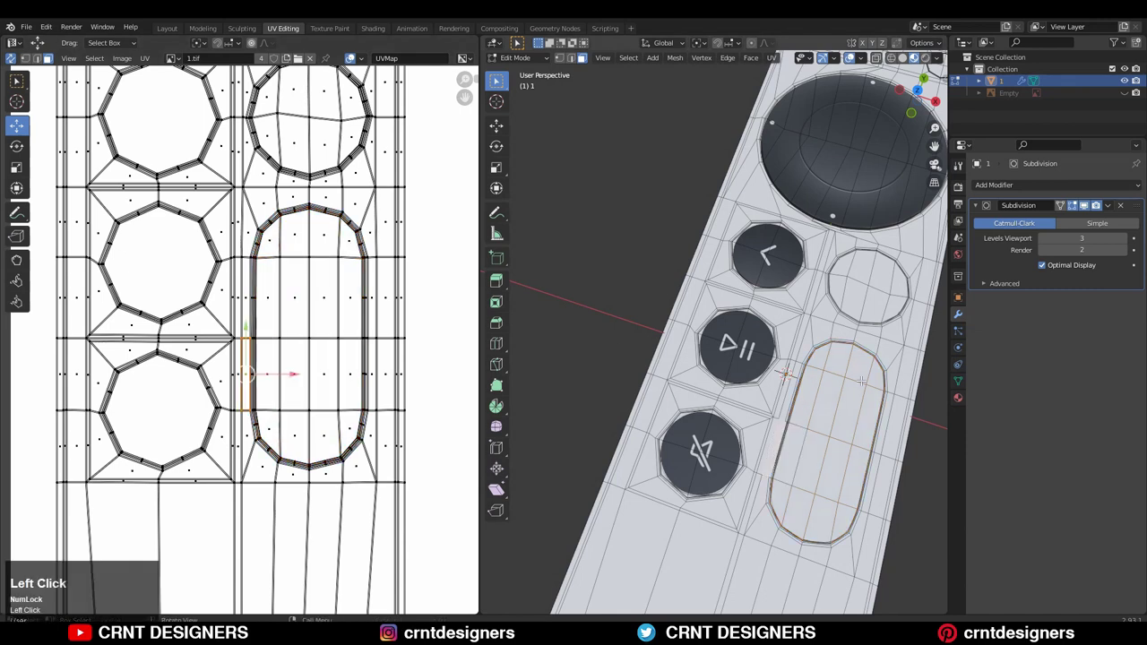
key("KP_7")
middle_click_drag(828, 417, 663, 269, "ctrl")
key("KP_7")
scroll(219, 371, "down", 3)
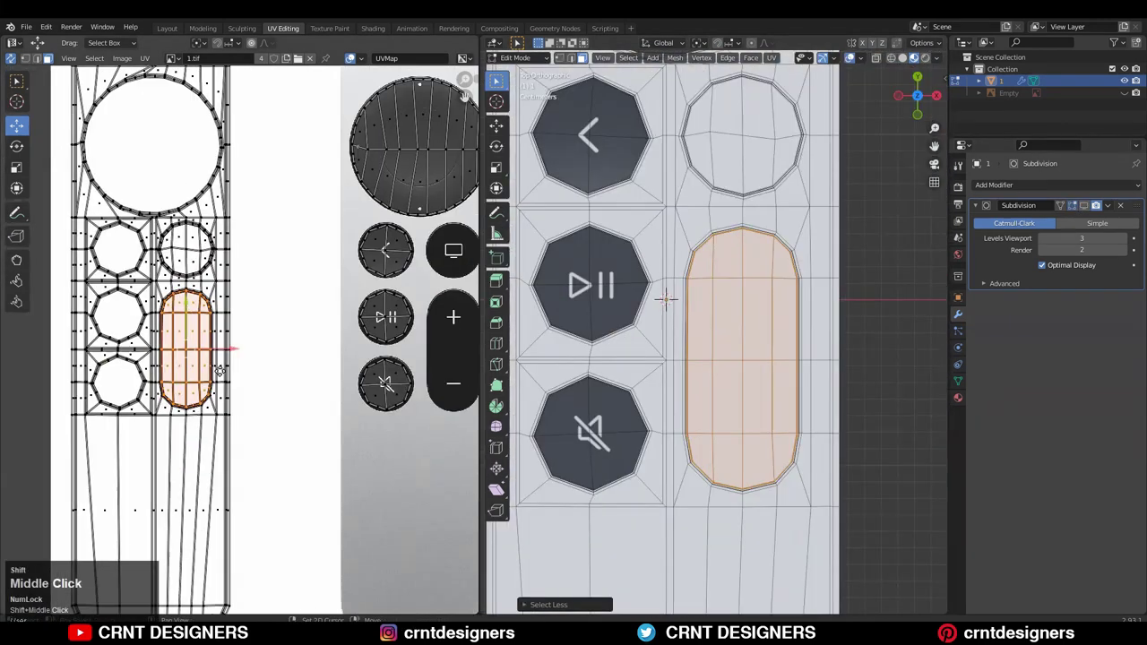
Move the volume button's UV island onto the plus/minus button in the remote picture.
left_click_drag(186, 350, 452, 349)
scroll(408, 377, "up", 3)
scroll(408, 376, "down", 5)
middle_click_drag(408, 377, 287, 358)
scroll(287, 359, "up", 3)
scroll(718, 359, "down", 2)
Select the round TV button's faces and align their UVs with the screen icon button in the picture.
left_click_drag(751, 274, 684, 313)
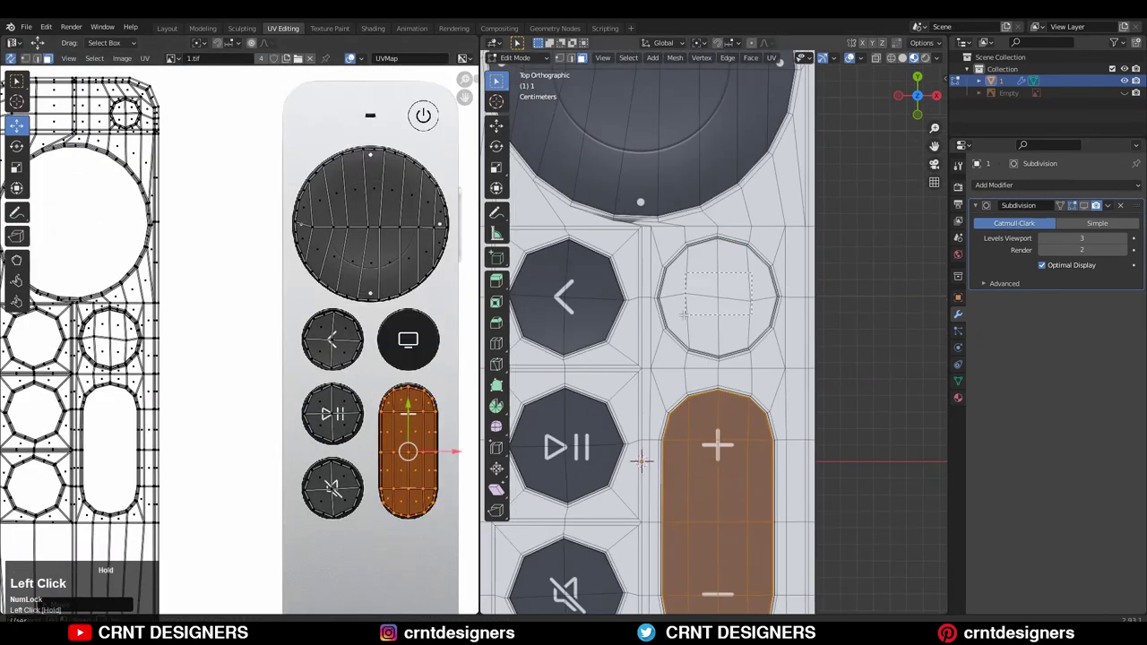
key("ctrl+KP_Add")
scroll(359, 268, "up", 3)
scroll(269, 269, "up", 2)
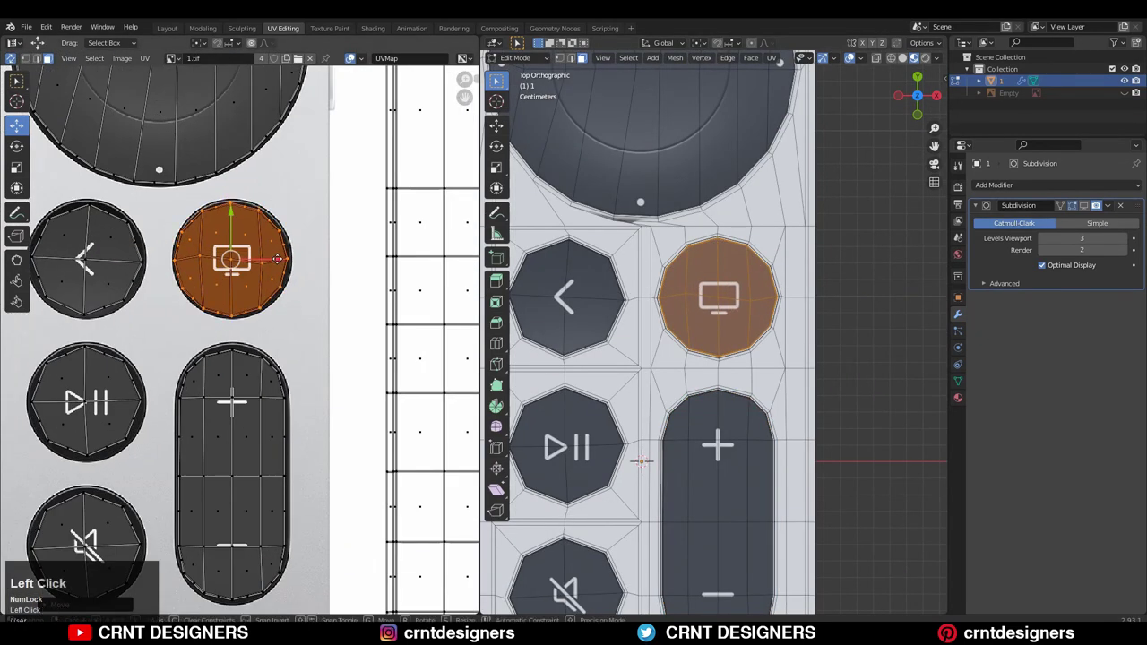
scroll(717, 359, "down", 5)
Select the small power button's faces and align their UVs with the power icon in the picture.
left_click(691, 302)
scroll(659, 256, "up", 5)
middle_click_drag(260, 188, 413, 377, "shift")
scroll(414, 376, "down", 2)
scroll(366, 314, "up", 3)
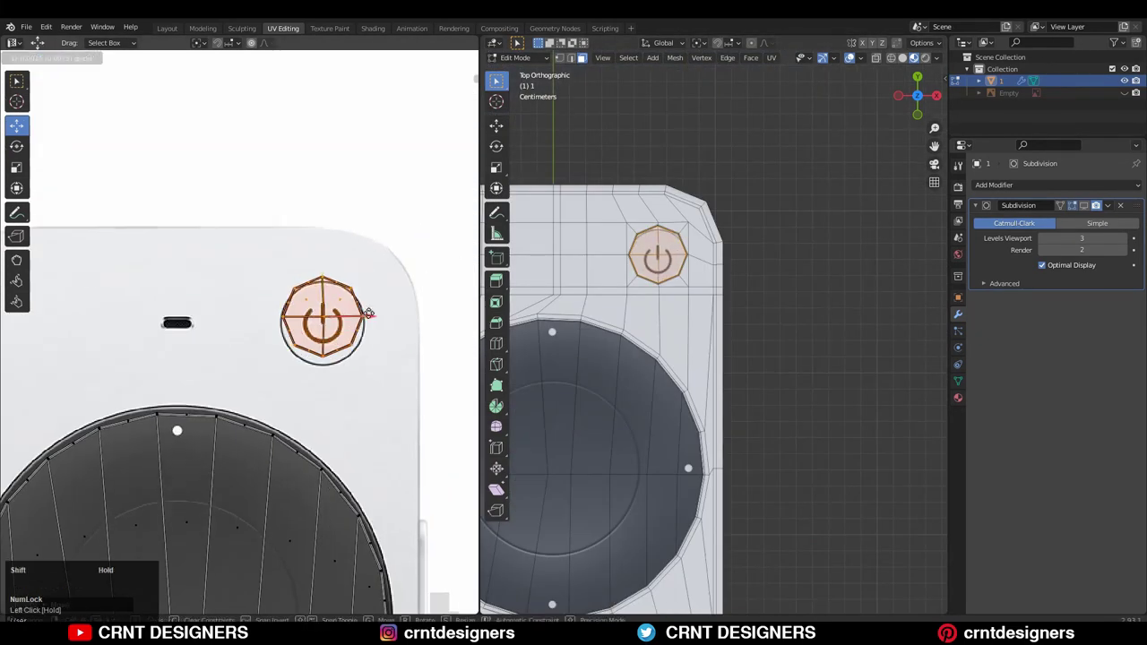
key("Tab")
middle_click_drag(690, 323, 711, 315)
scroll(755, 251, "down", 5)
middle_click_drag(755, 251, 802, 464)
Add a second material named Remote_2 and assign it to the remote's body, leaving the button faces on the first material.
key("Tab")
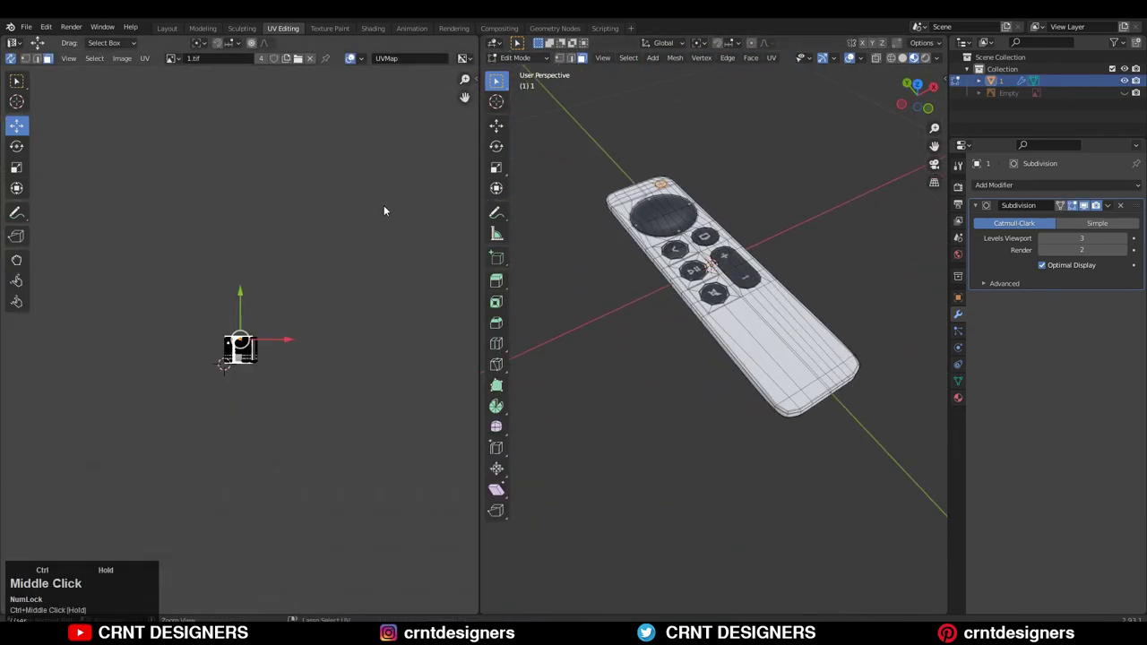
key("3")
left_click(959, 398)
left_click(1031, 261)
type("Remo")
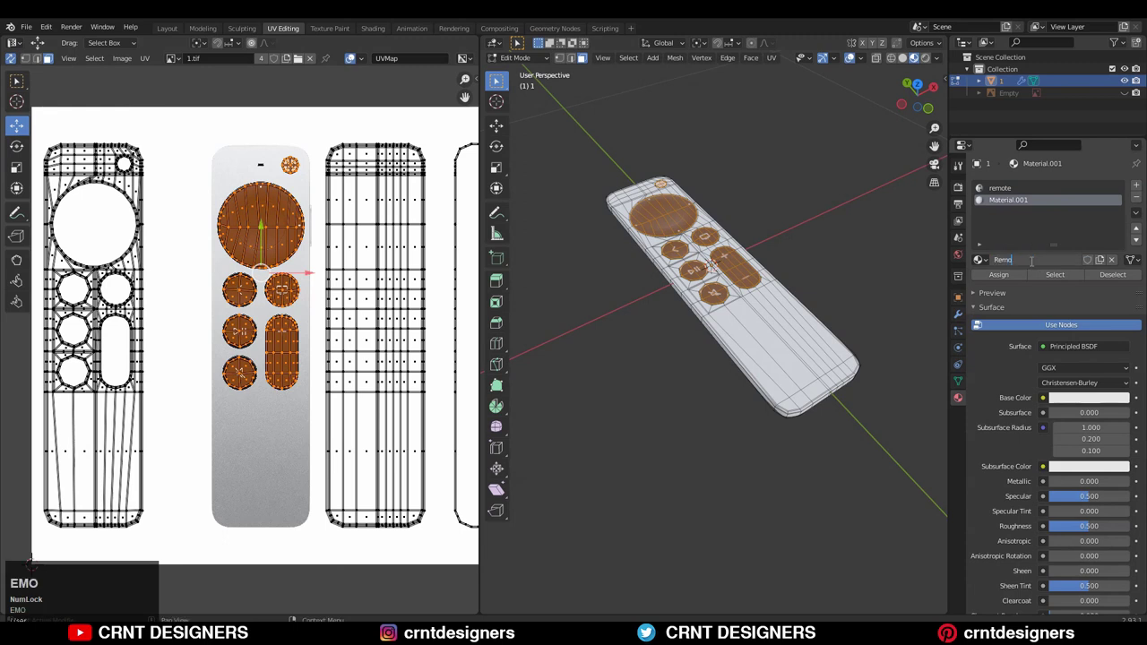
type("te_2")
key("Return")
key("Tab")
key("Tab")
key("a")
key("Tab")
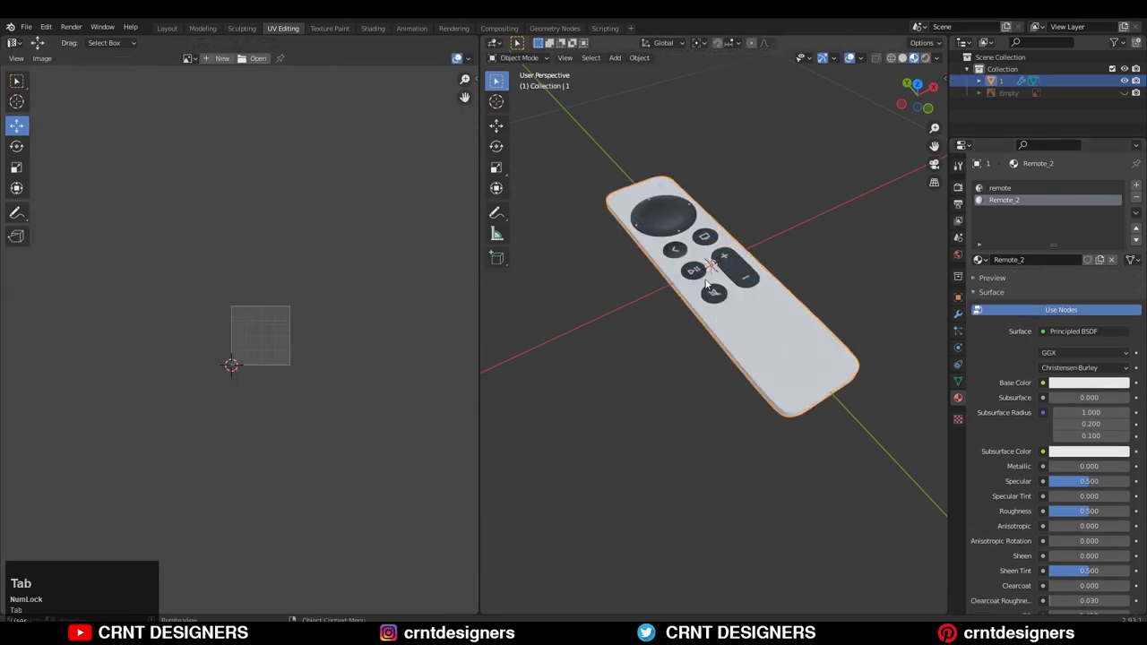
Move the side outline UV island so that it surrounds the button islands.
left_click(708, 287)
key("Tab")
middle_click_drag(708, 287, 276, 364)
scroll(422, 336, "up", 3)
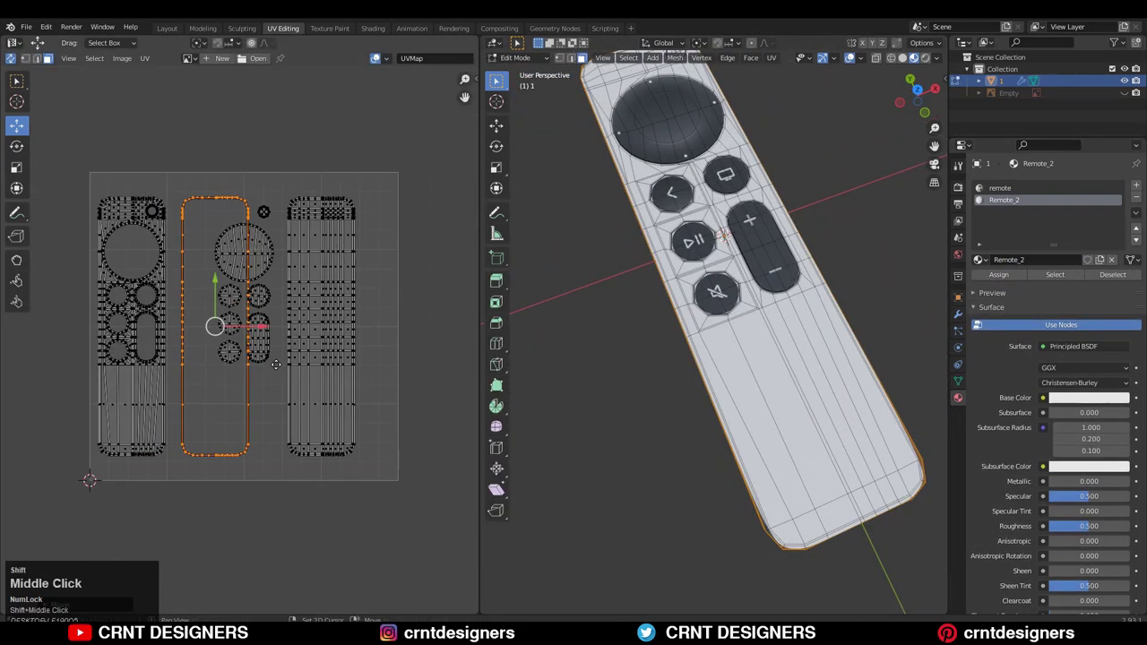
scroll(276, 364, "up", 1)
left_click_drag(262, 288, 286, 285, "ctrl")
Set the Remote_2 material's metallic to 0.800 and darken its base color to a mid grey.
key("Tab")
middle_click_drag(628, 269, 802, 179)
left_click(1090, 383)
scroll(756, 385, "down", 5)
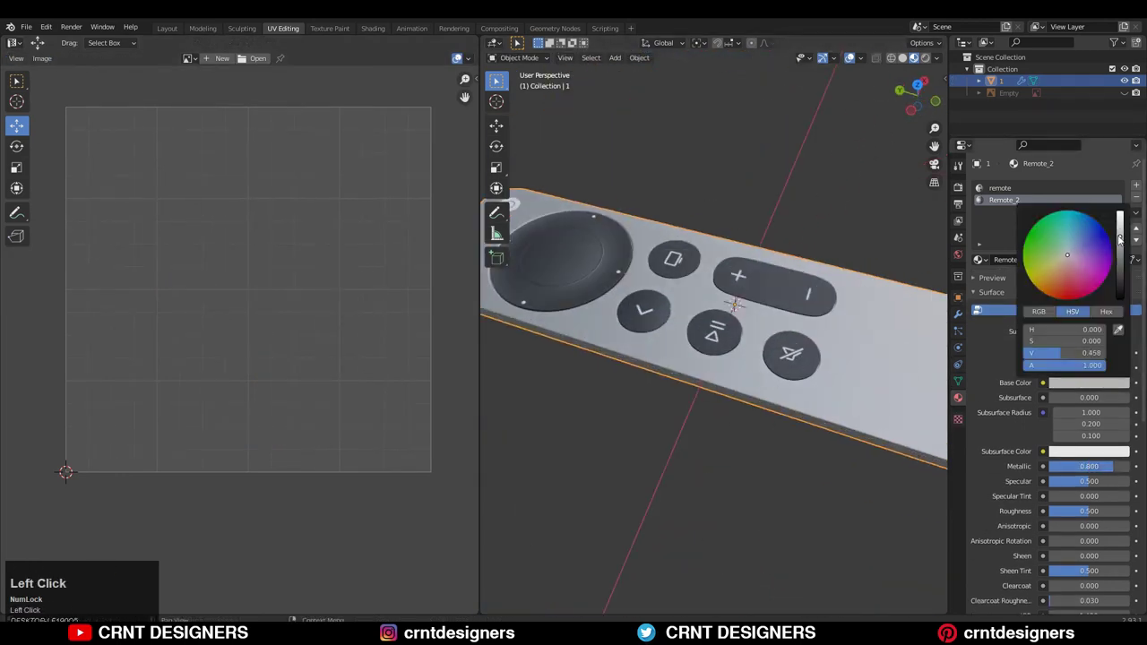
middle_click_drag(756, 384, 871, 459, "shift")
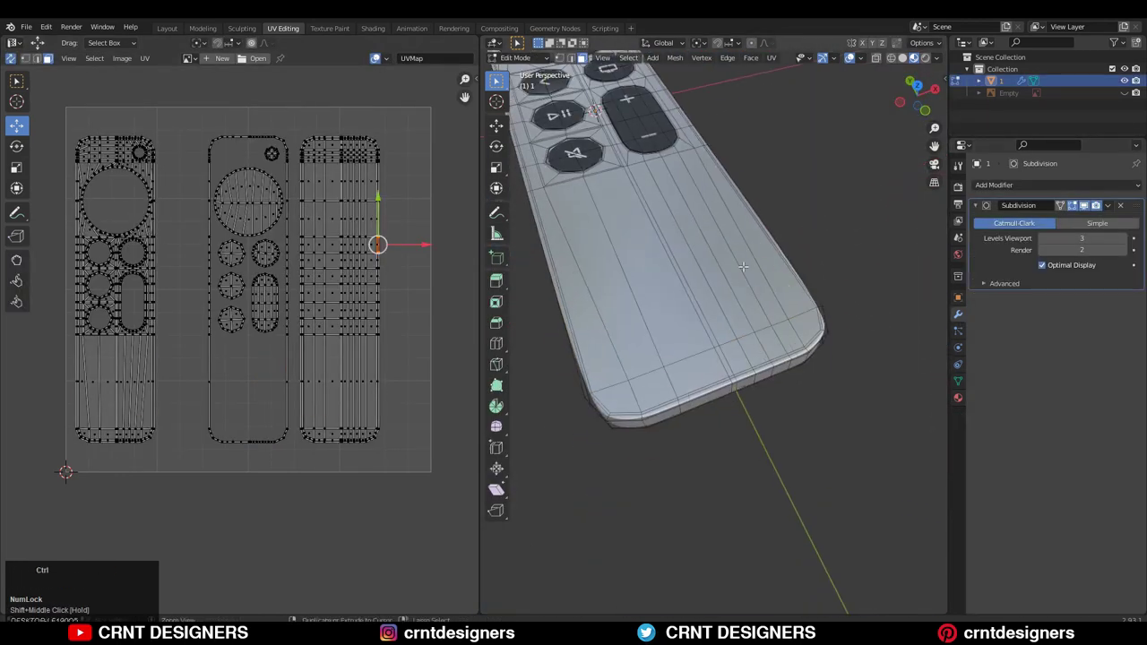
key("Tab")
middle_click_drag(807, 296, 786, 366)
In the Layout workspace, add a large ground plane beneath the remote and give it a new dark grey material.
scroll(771, 292, "down", 2)
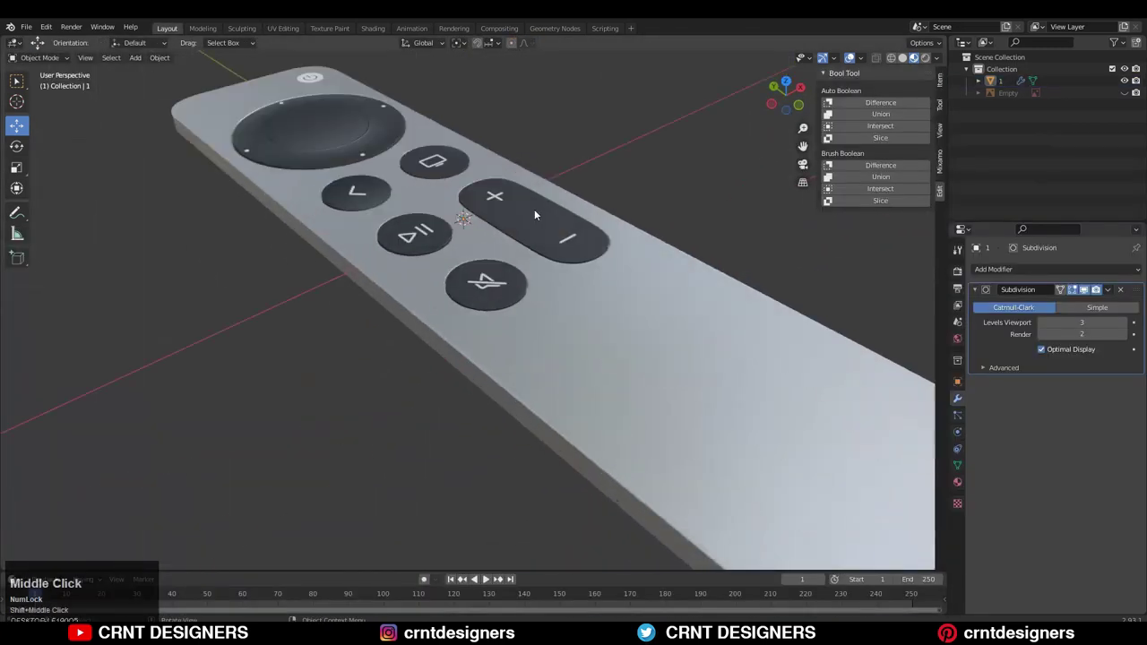
left_click_drag(456, 158, 456, 151, "ctrl")
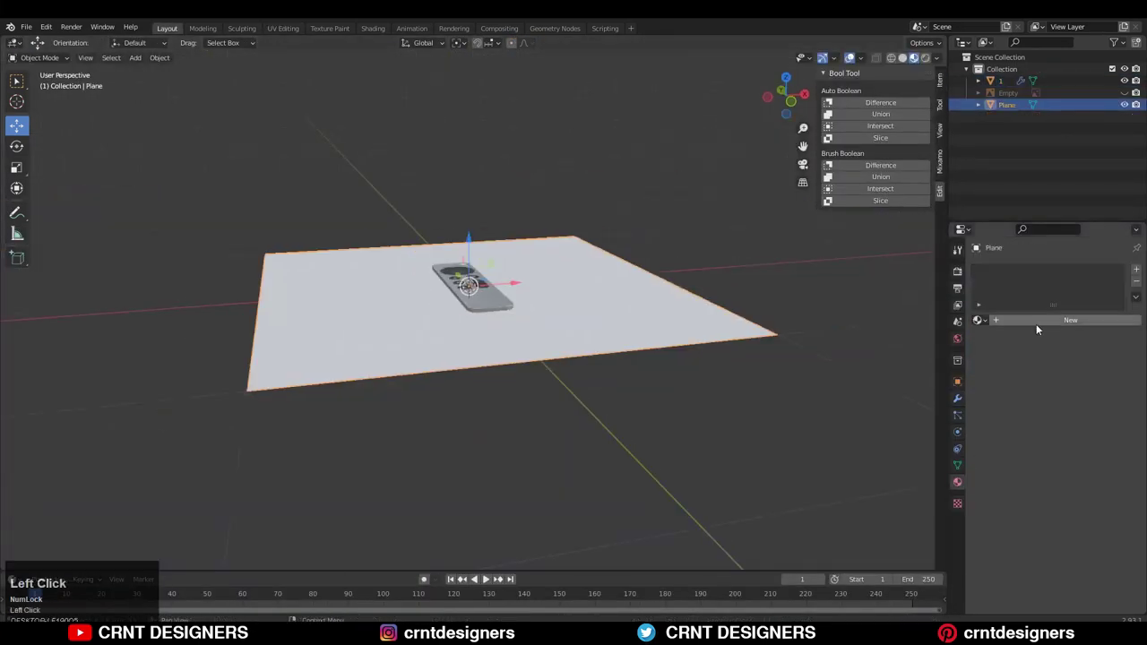
left_click(694, 332)
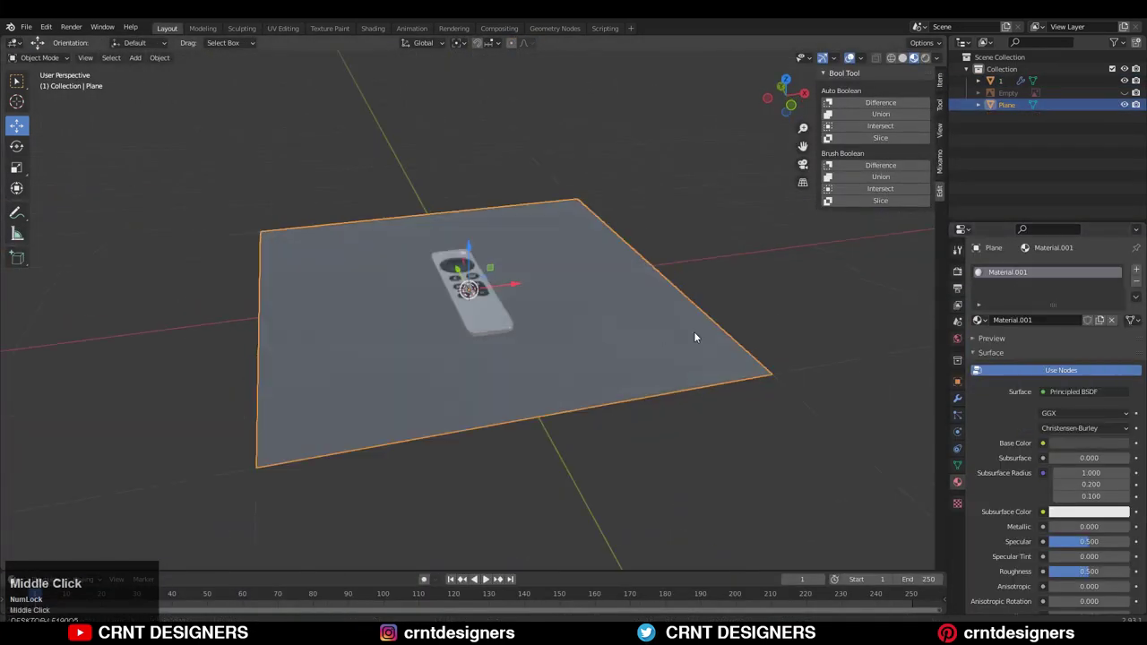
Add a camera, frame the whole remote diagonally in its view, and show the scene in rendered shading.
mouse_move(694, 331)
middle_mouse_down("ctrl")
mouse_move(675, 293)
mouse_move(710, 348)
middle_mouse_up("ctrl")
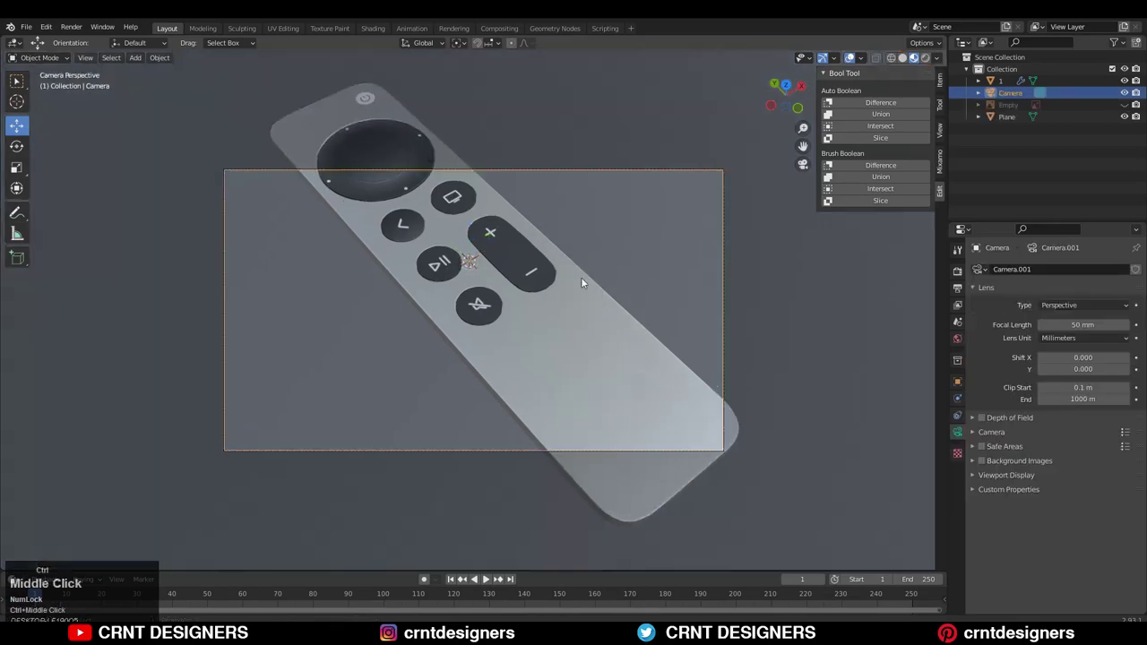
scroll(581, 277, "up", 3)
left_click(939, 131)
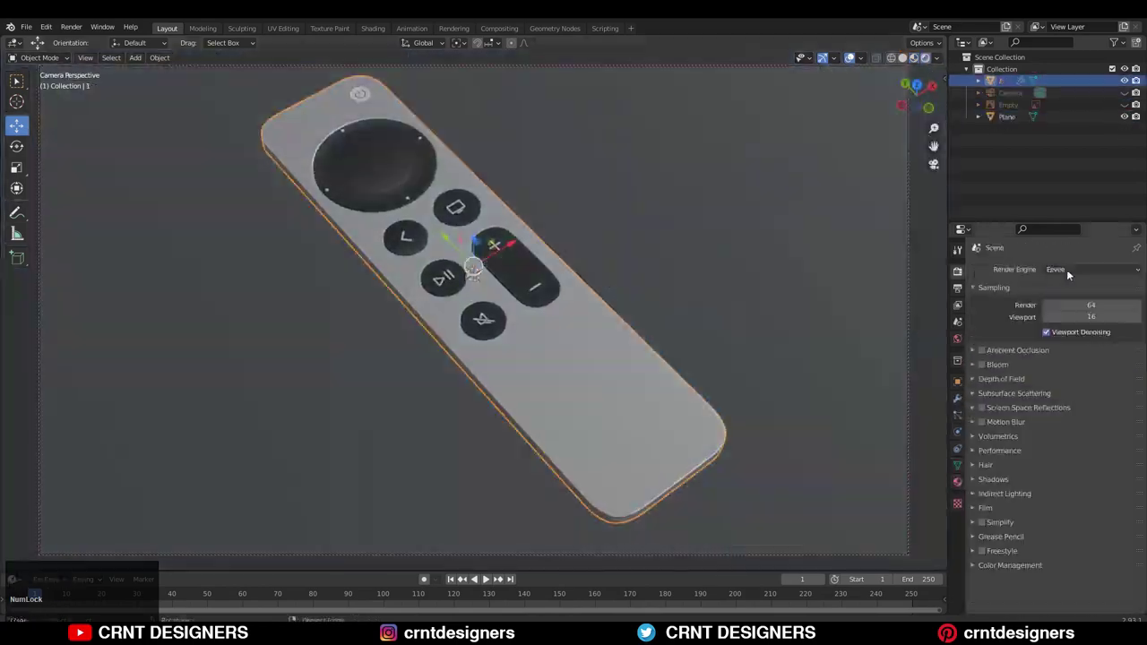